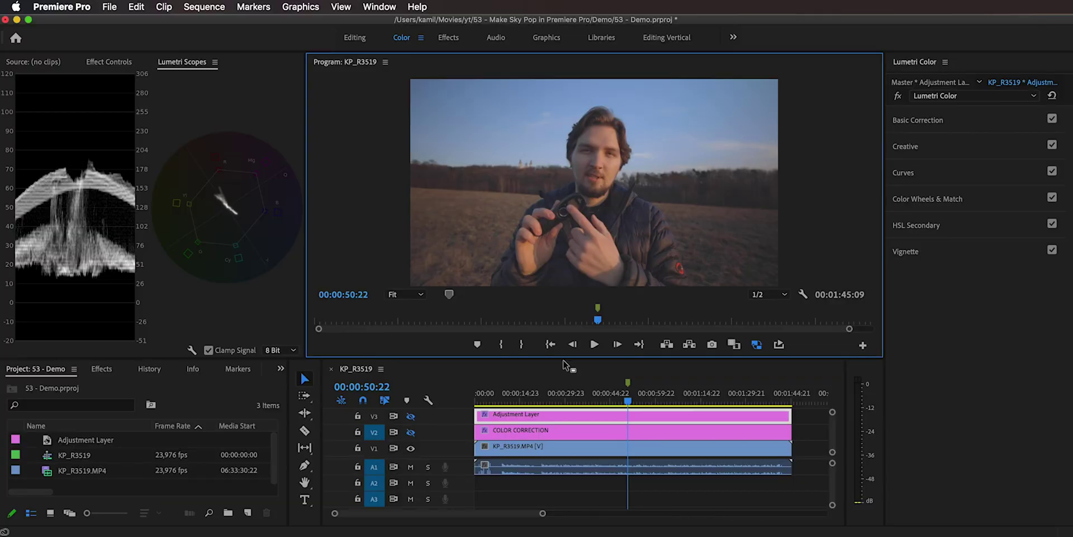
# Turn on V2 track output for the COLOR CORRECTION layer and expand Basic Correction.
pyautogui.click(561, 436)
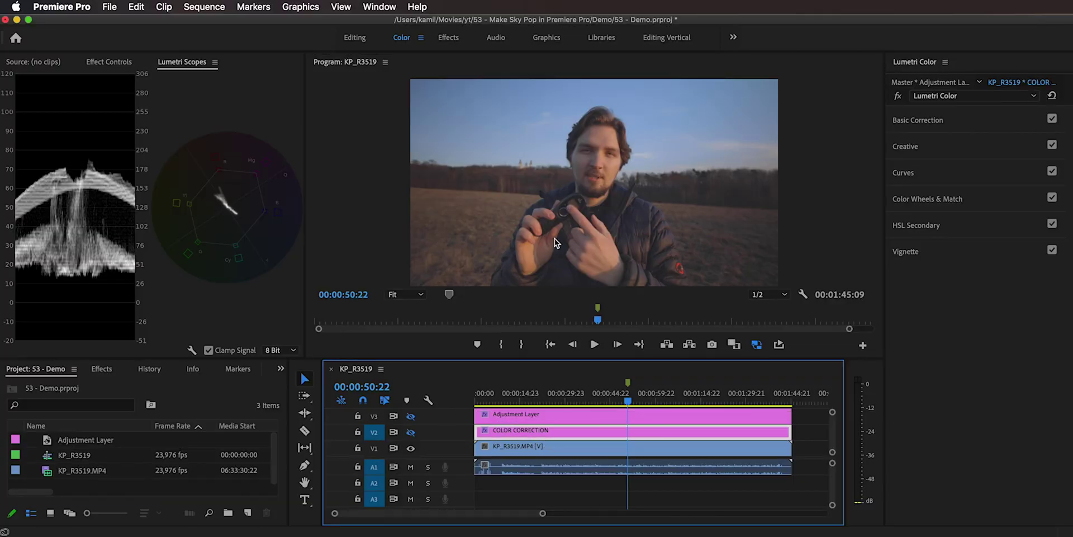
pyautogui.click(410, 432)
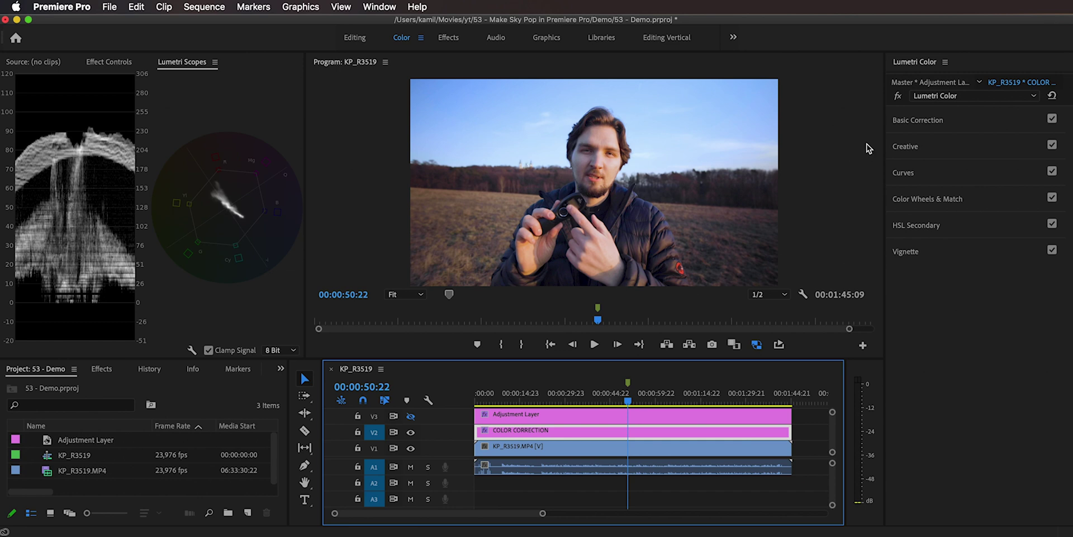
pyautogui.click(929, 116)
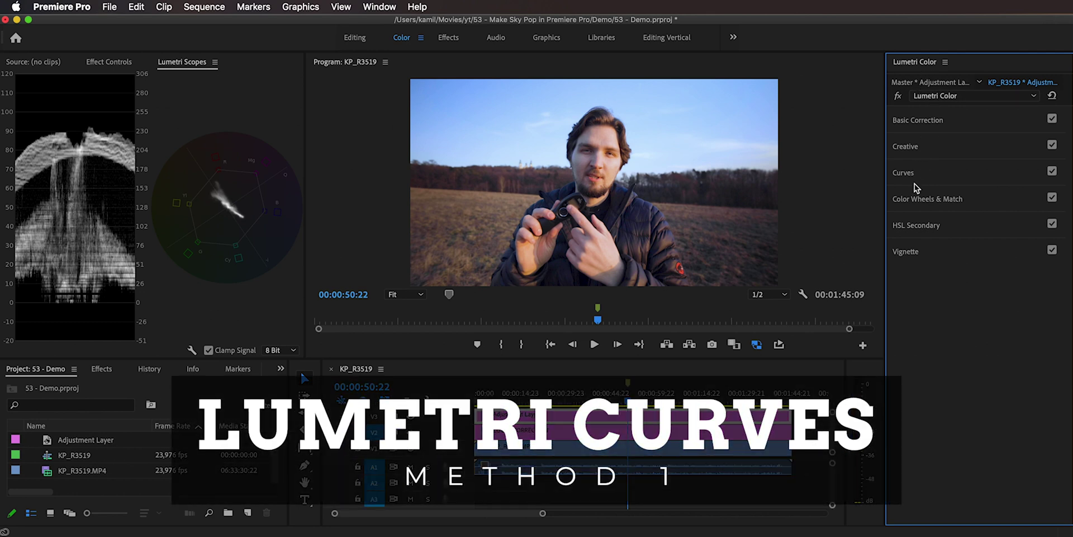
# Expand Lumetri Curves and scroll down to the Hue vs Sat and Hue vs Luma graphs.
pyautogui.click(941, 173)
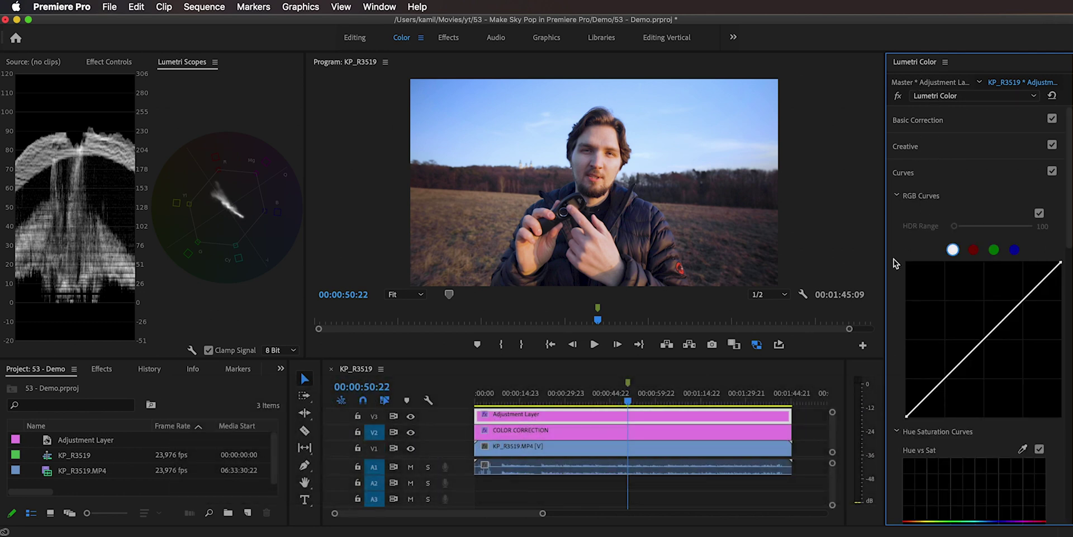
pyautogui.scroll(-10, 891, 272)
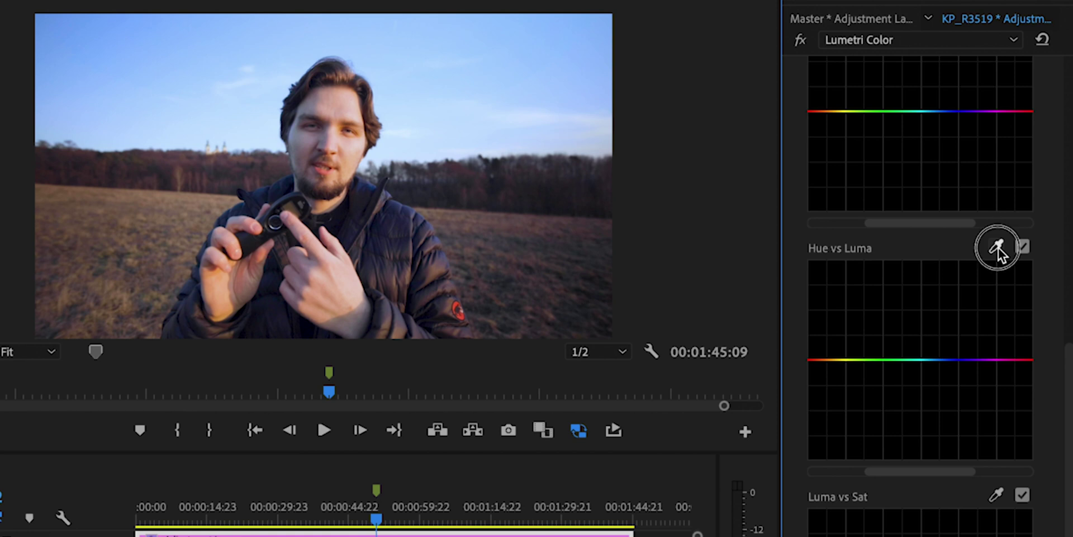
# Sample the sky's blue onto Hue vs Luma, pull that point down, and compare on/off.
pyautogui.click(997, 245)
pyautogui.click(124, 55)
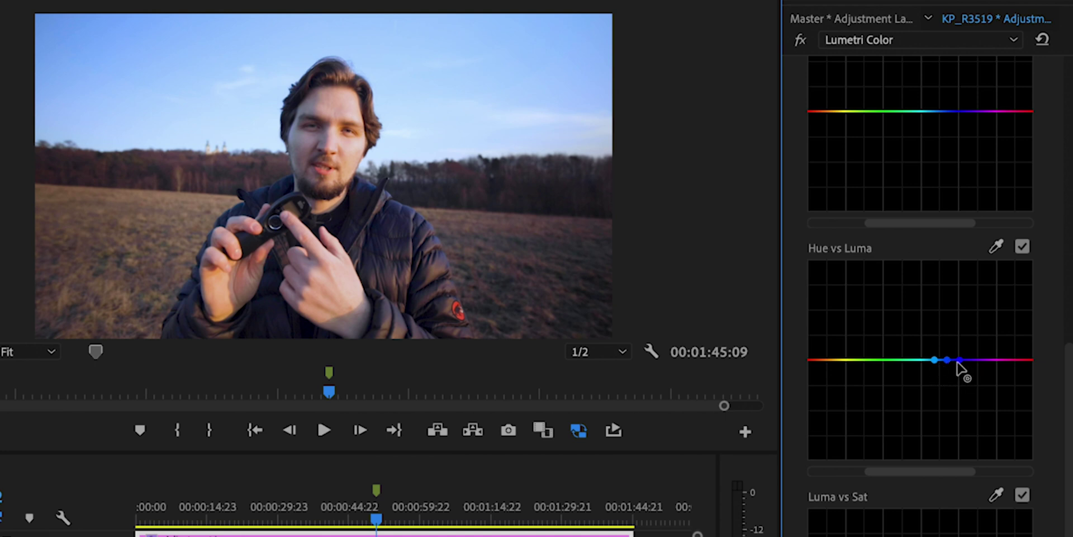
pyautogui.moveTo(947, 361); pyautogui.dragTo(946, 389)
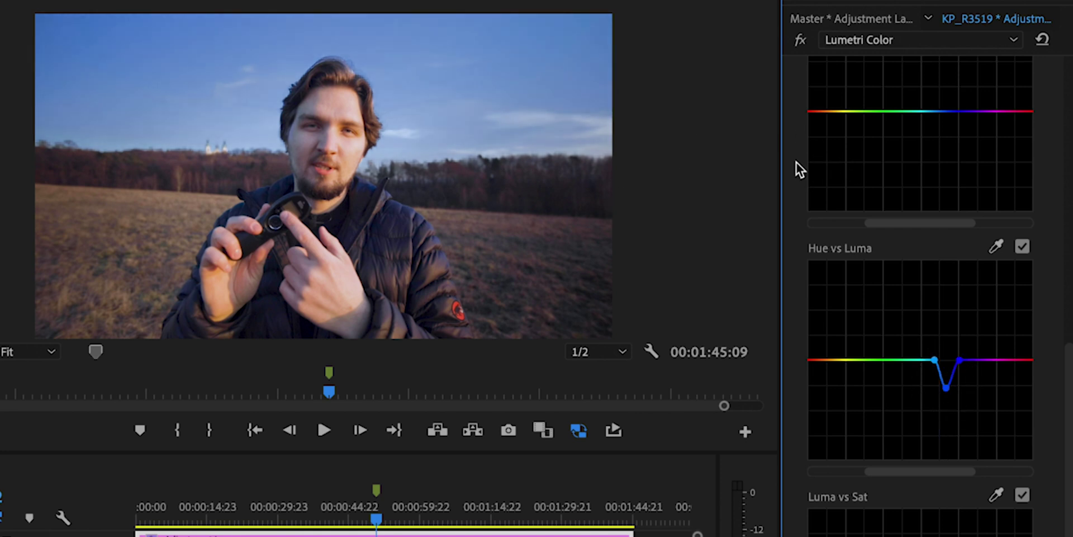
pyautogui.click(1020, 244)
pyautogui.click(1020, 245)
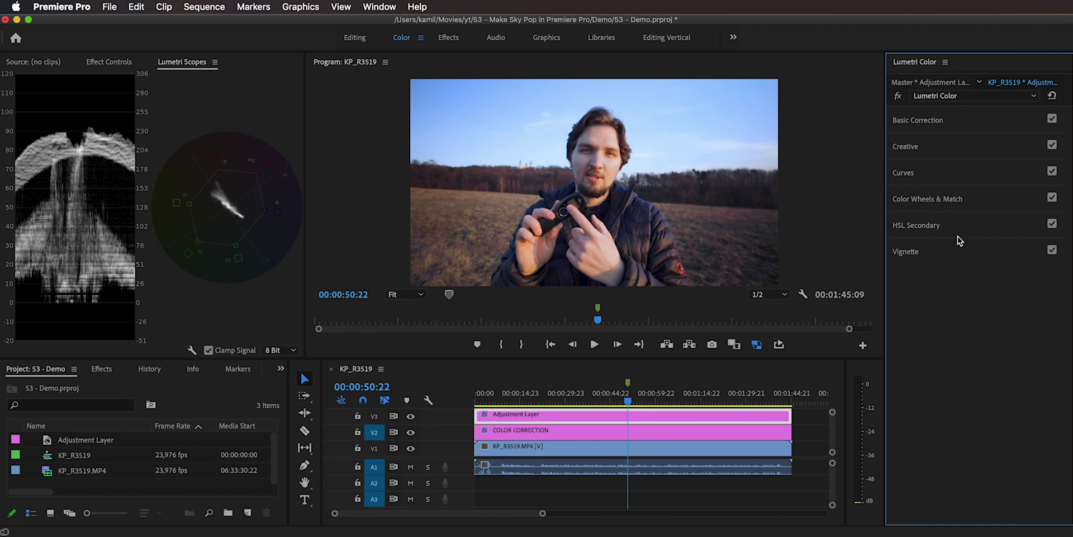
# Key the sky's blue with the HSL Secondary eyedropper and enable the Color/Gray matte preview.
pyautogui.click(953, 229)
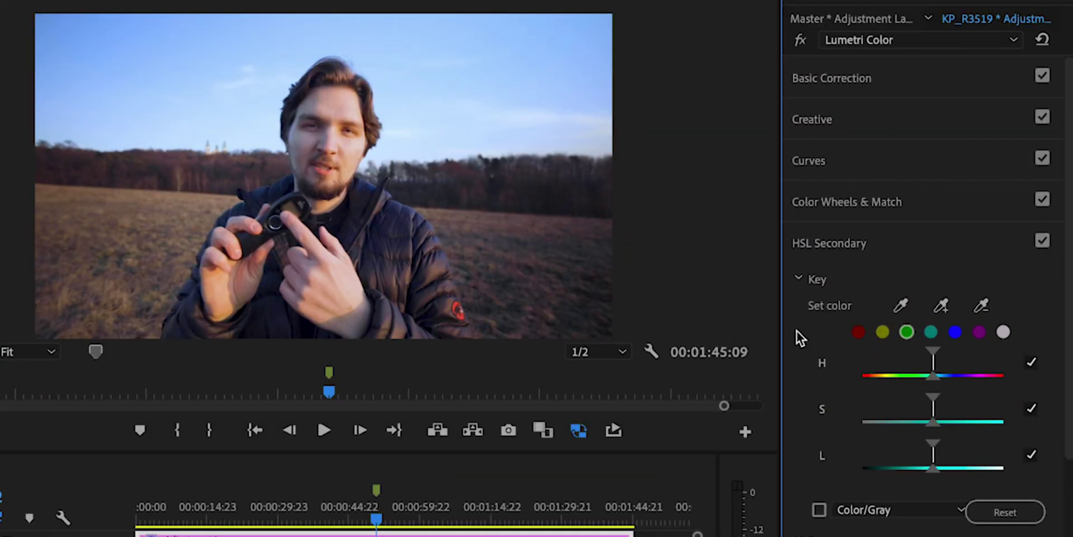
pyautogui.scroll(-2, 895, 280)
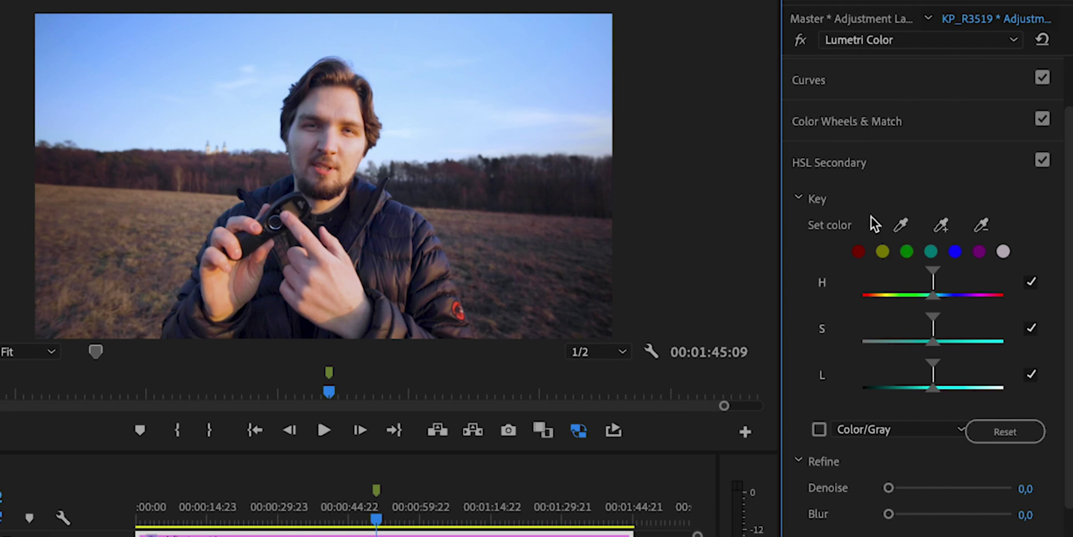
pyautogui.click(902, 224)
pyautogui.click(124, 67)
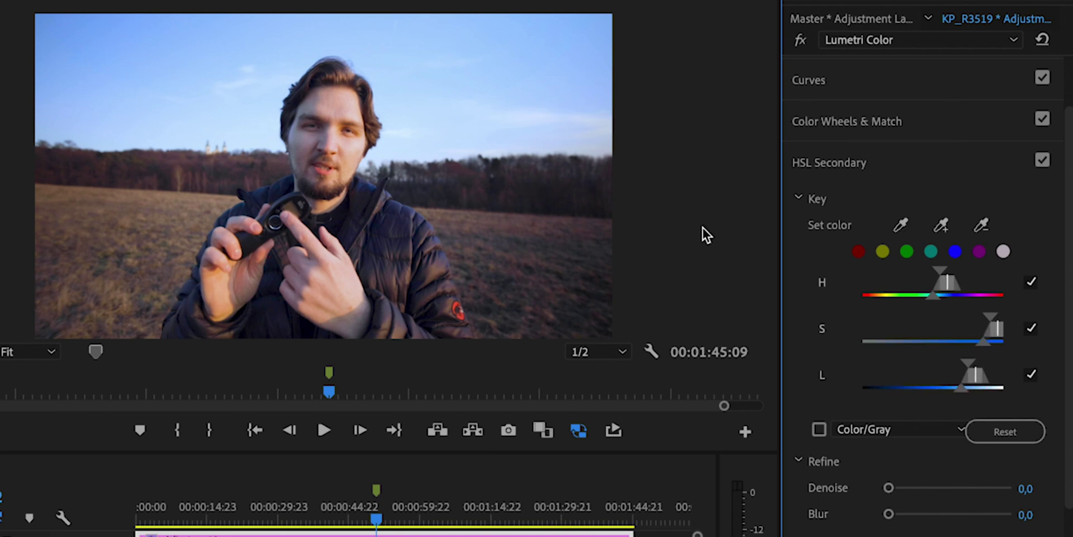
pyautogui.click(819, 430)
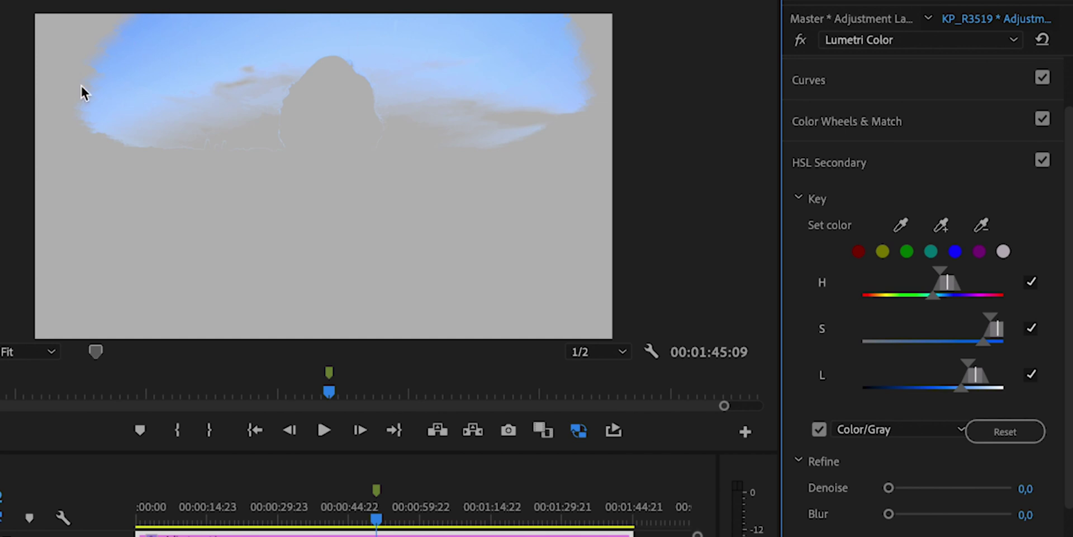
# Uncheck the S range and widen the lower L range handle of the sky key.
pyautogui.click(1032, 328)
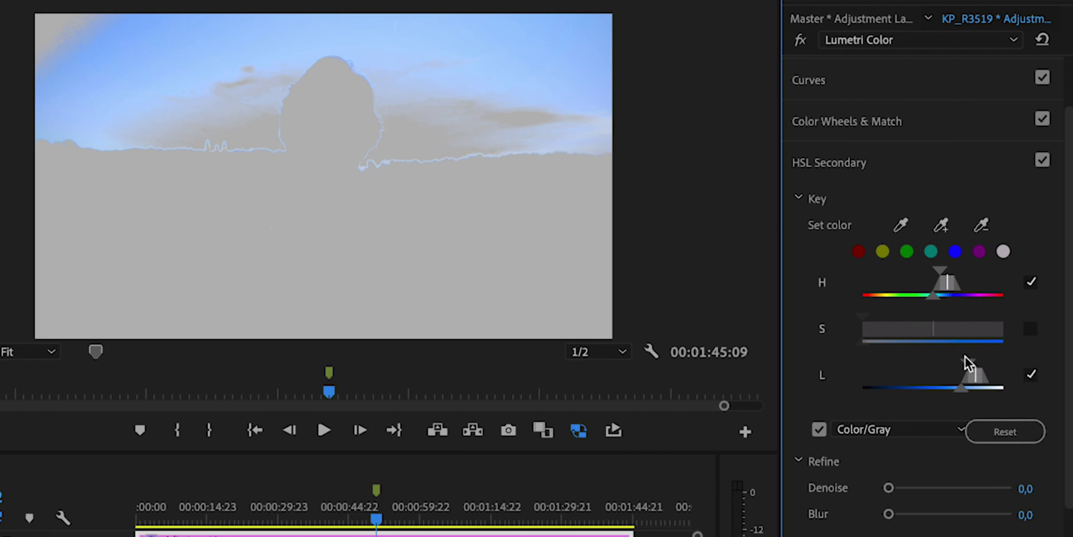
pyautogui.moveTo(963, 390)
pyautogui.mouseDown()
pyautogui.moveTo(945, 390)
pyautogui.moveTo(964, 368)
pyautogui.moveTo(951, 369)
pyautogui.moveTo(971, 370)
pyautogui.moveTo(954, 390)
pyautogui.mouseUp()
# Set the key's Denoise to 39.8 and Blur to 9.8, then turn off Color/Gray.
pyautogui.scroll(-3, 803, 381)
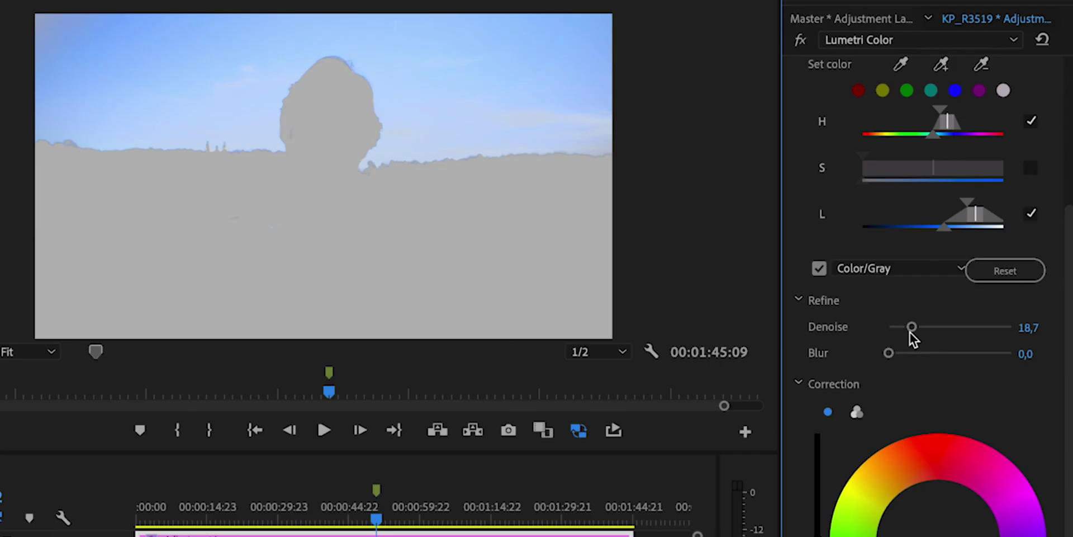
pyautogui.moveTo(910, 329); pyautogui.dragTo(938, 330)
pyautogui.moveTo(888, 352); pyautogui.dragTo(929, 353)
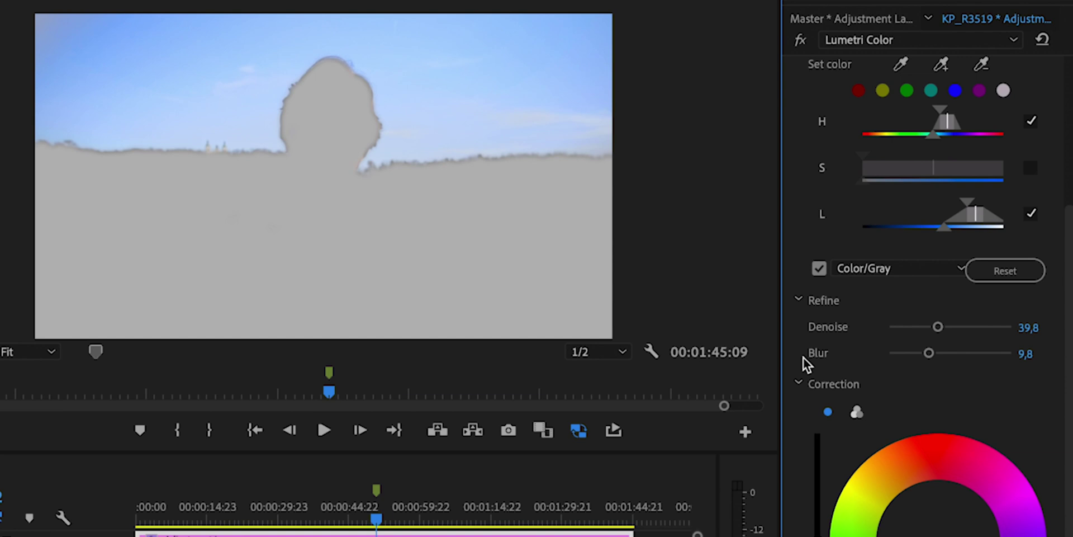
pyautogui.scroll(-3, 799, 384)
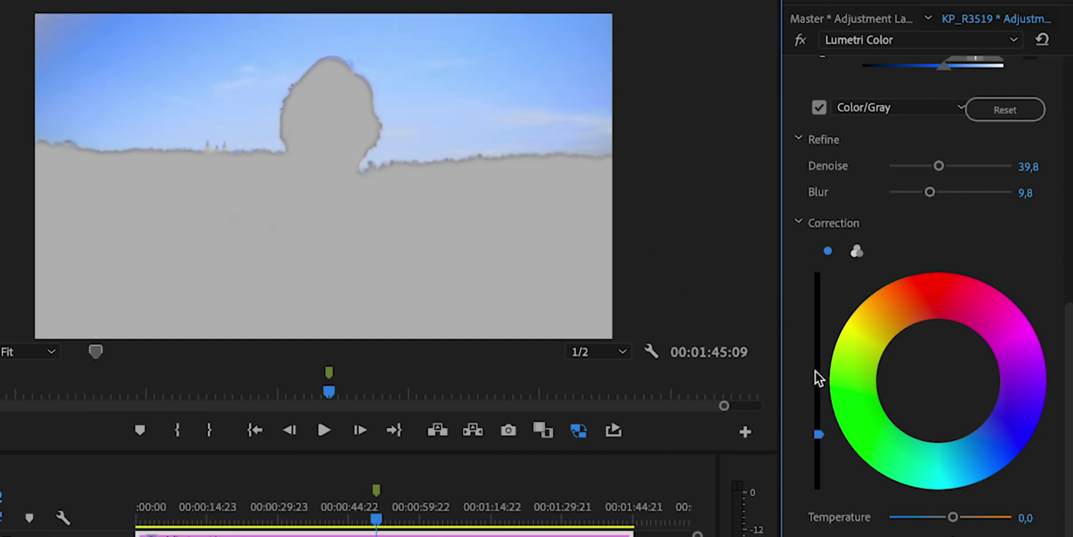
pyautogui.scroll(2, 816, 370)
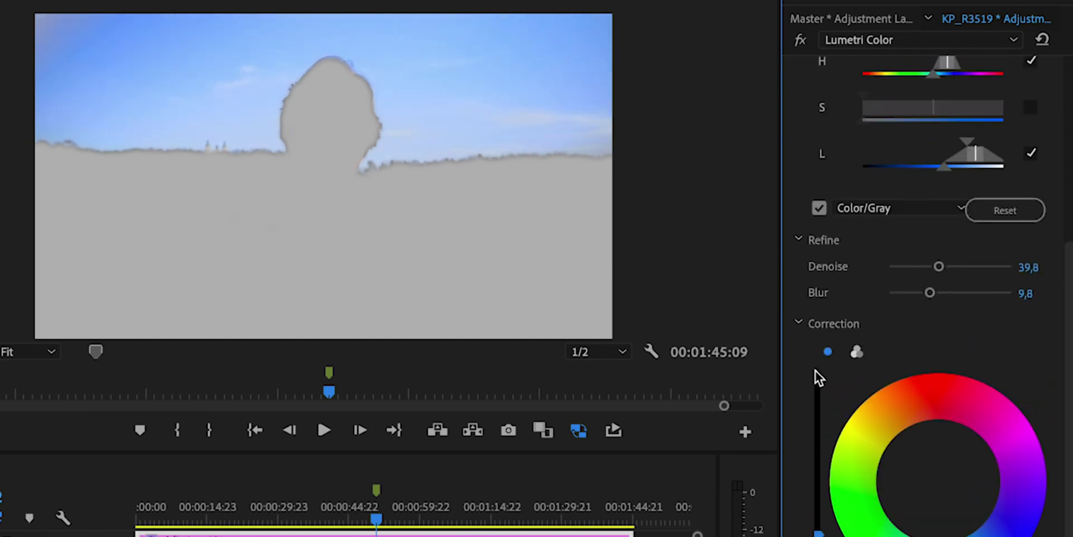
pyautogui.click(819, 207)
# Toggle HSL Secondary off and on to compare the sky with and without it.
pyautogui.scroll(5, 820, 208)
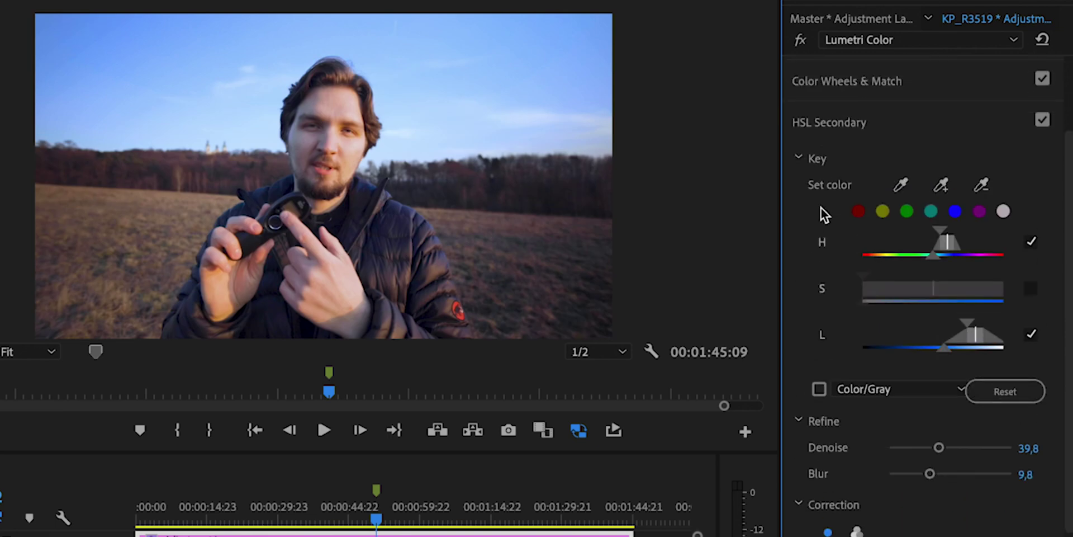
pyautogui.click(1043, 202)
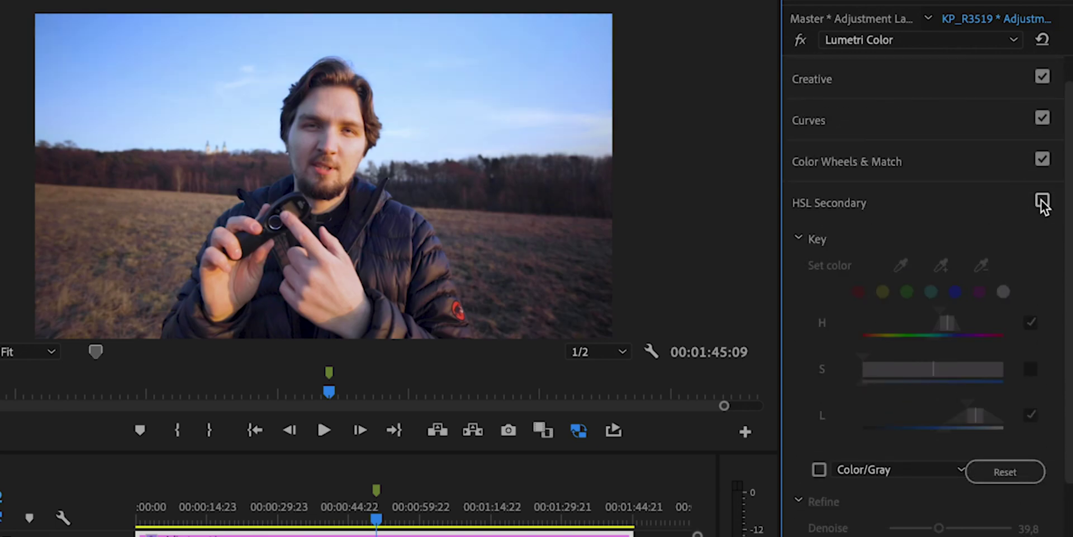
pyautogui.click(1043, 201)
pyautogui.click(1043, 201)
pyautogui.click(1043, 201)
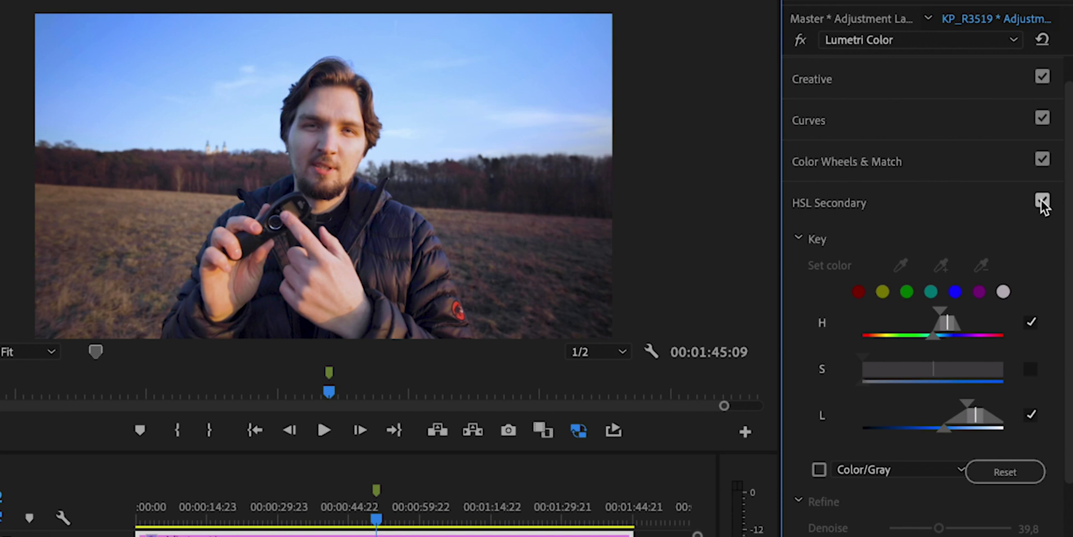
# Lower the keyed sky's Highlights on the three-way wheels, then compare HSL Secondary off and on.
pyautogui.scroll(-6, 843, 322)
pyautogui.scroll(1, 843, 322)
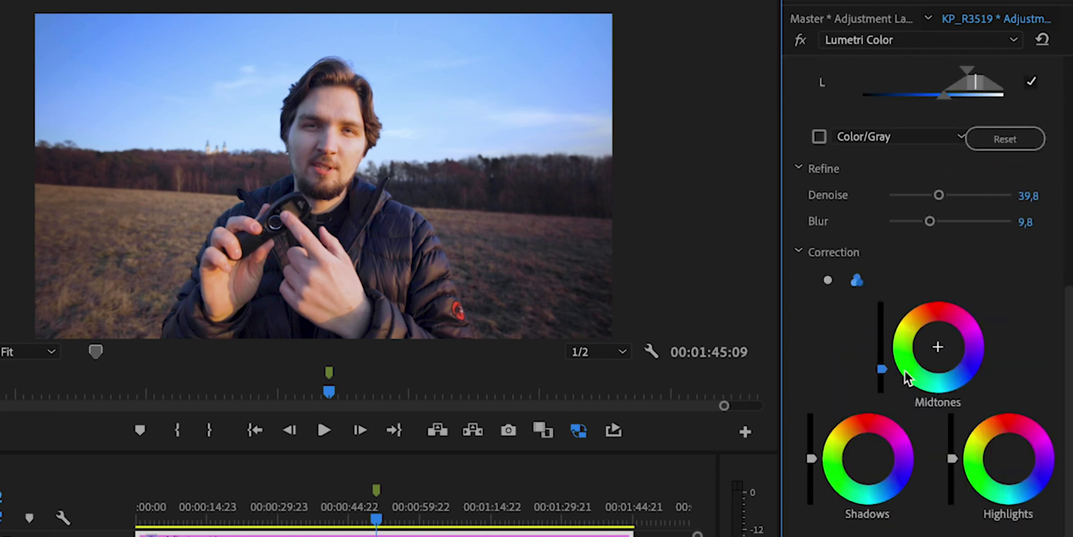
pyautogui.moveTo(951, 459); pyautogui.dragTo(952, 474)
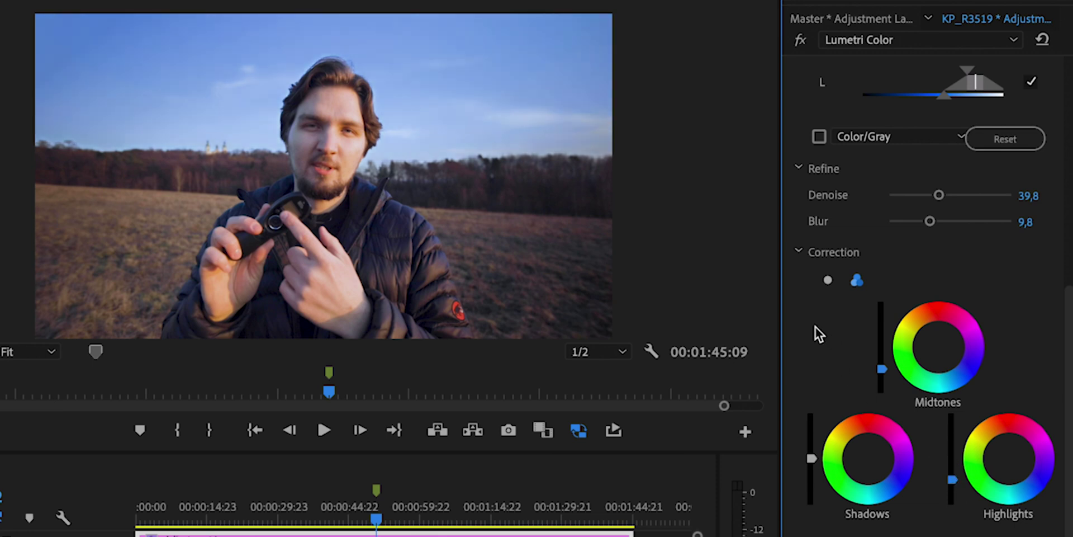
pyautogui.scroll(5, 816, 327)
pyautogui.click(1042, 241)
pyautogui.click(1042, 241)
pyautogui.click(1042, 241)
pyautogui.click(1042, 241)
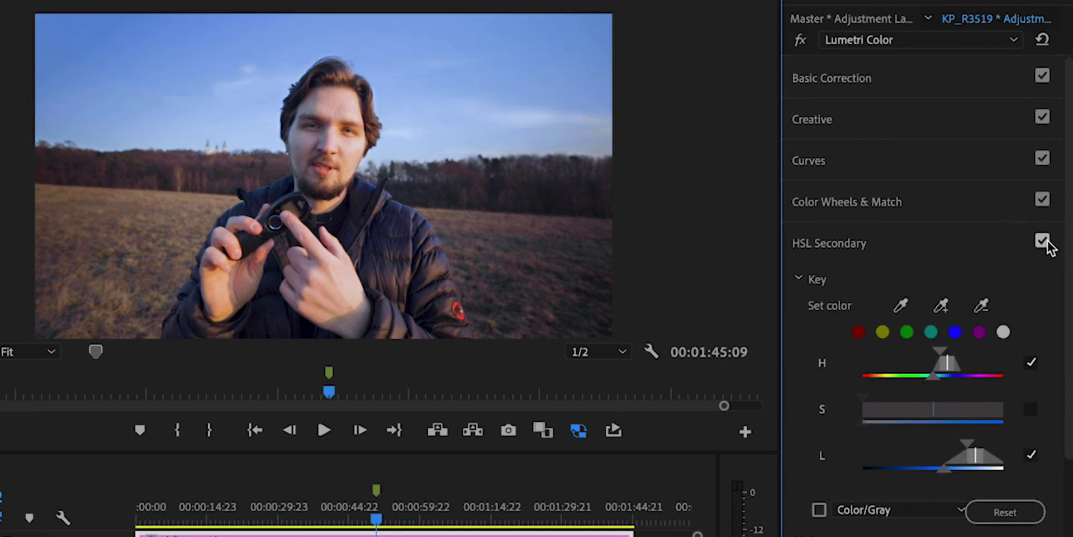